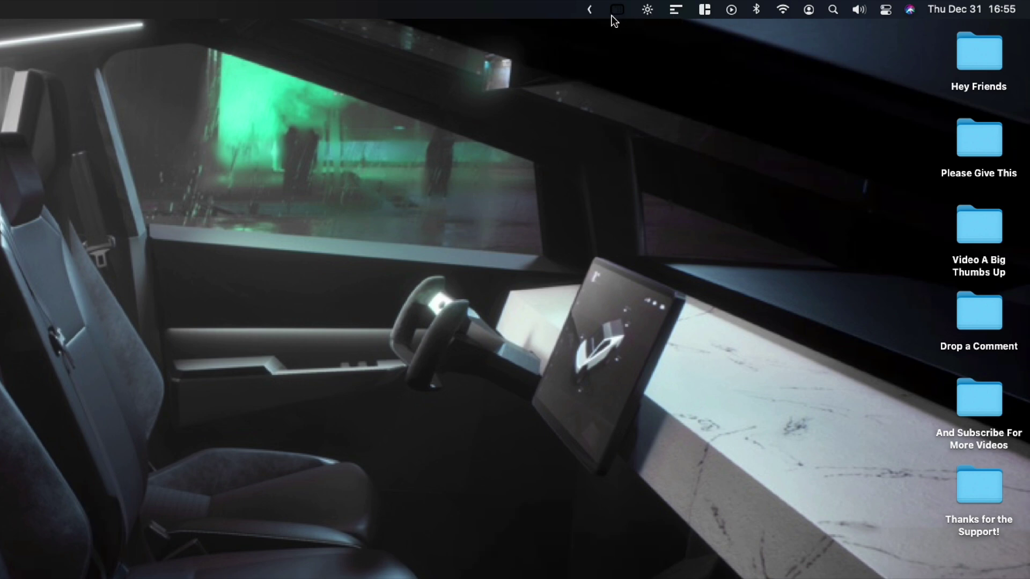
Step: Move the Hidden Bar divider so the hidden section extends past the volume control
{"action": "left_click", "coordinate": [591, 10]}
{"action": "left_click", "coordinate": [590, 10]}
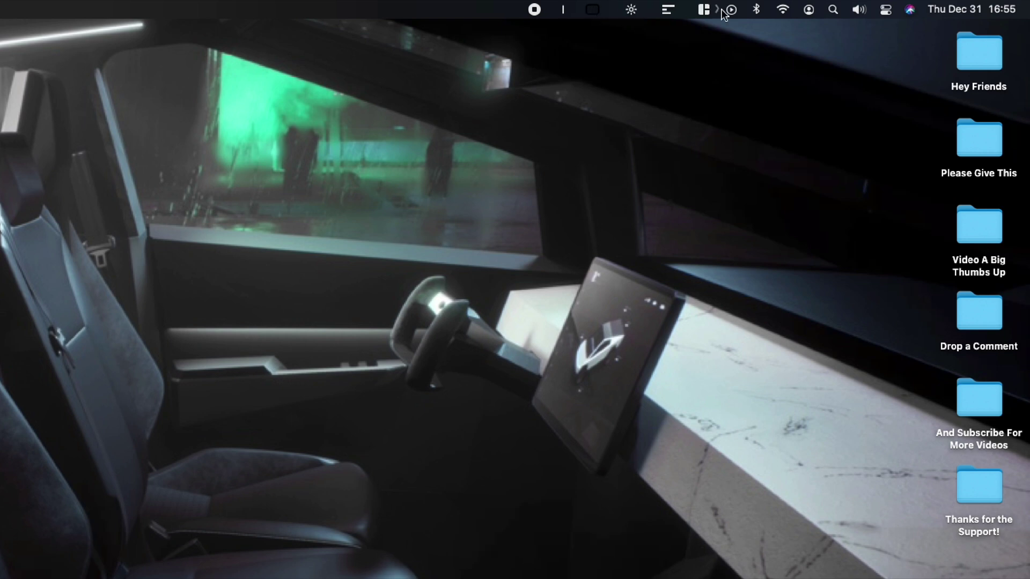
{"action": "left_click_drag", "start_coordinate": [834, 16], "coordinate": [860, 16]}
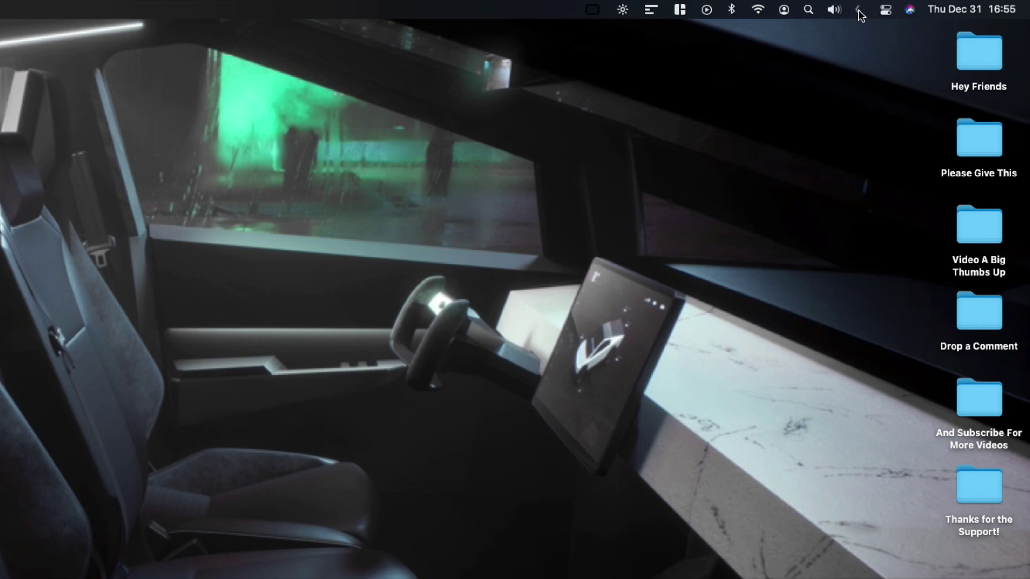
{"action": "left_click", "coordinate": [862, 15]}
{"action": "left_click_drag", "start_coordinate": [563, 11], "coordinate": [765, 10]}
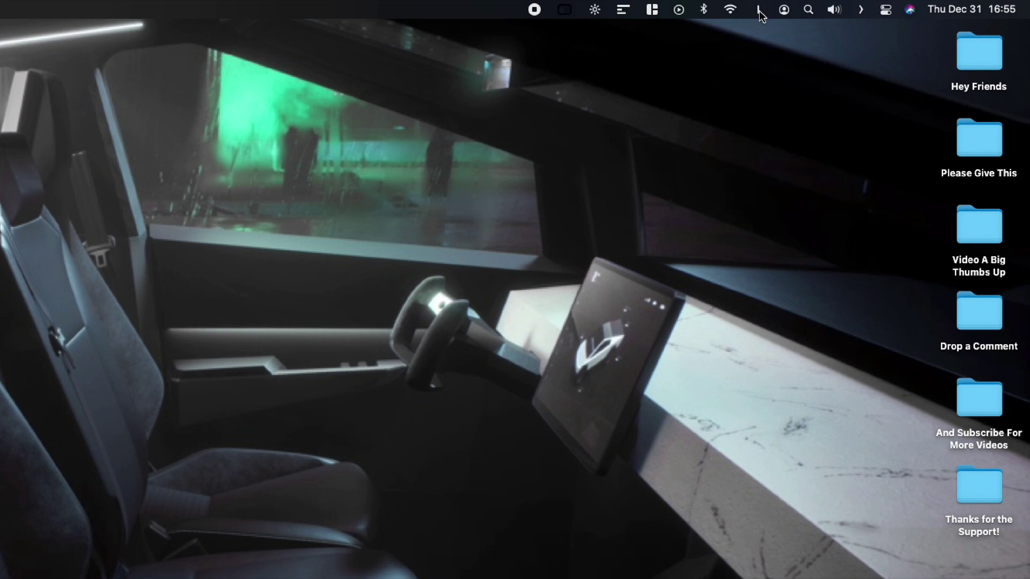
{"action": "left_click", "coordinate": [862, 12]}
{"action": "left_click_drag", "start_coordinate": [759, 11], "coordinate": [860, 15]}
Step: Test collapsing and expanding the hidden icons, then open and dismiss Hidden Bar's options
{"action": "left_click", "coordinate": [862, 12]}
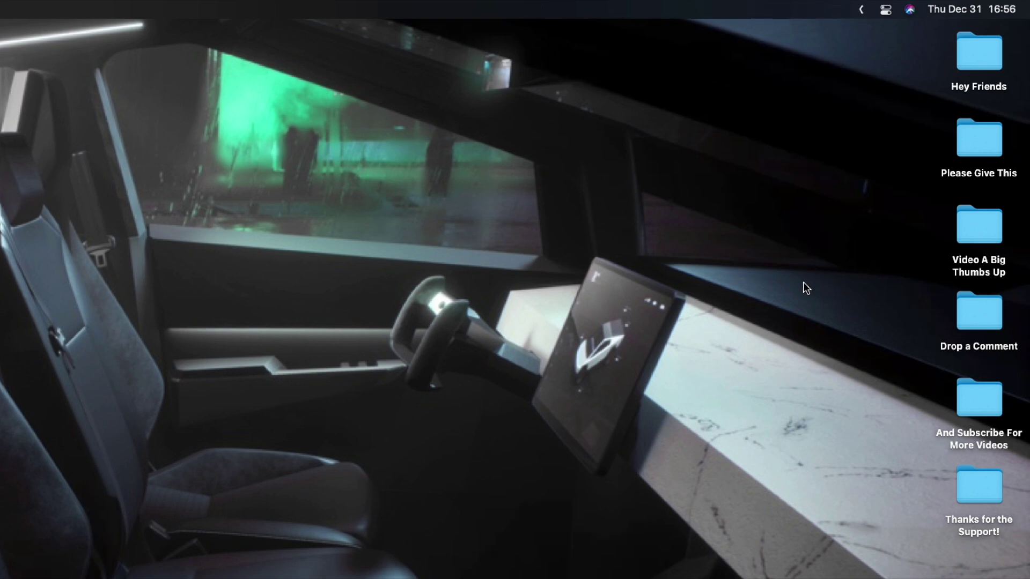
{"action": "left_click", "coordinate": [862, 12]}
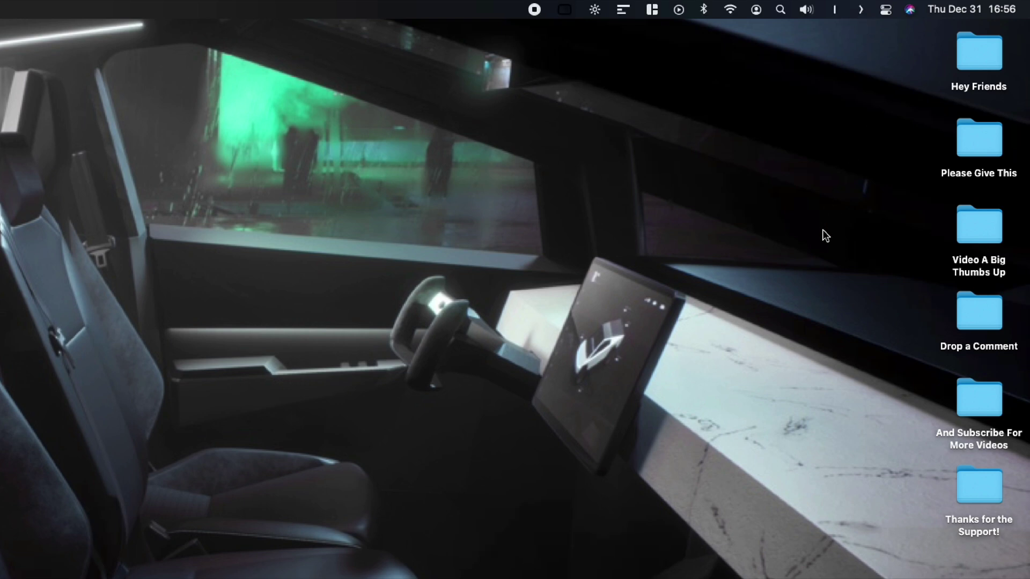
{"action": "left_click", "coordinate": [835, 12]}
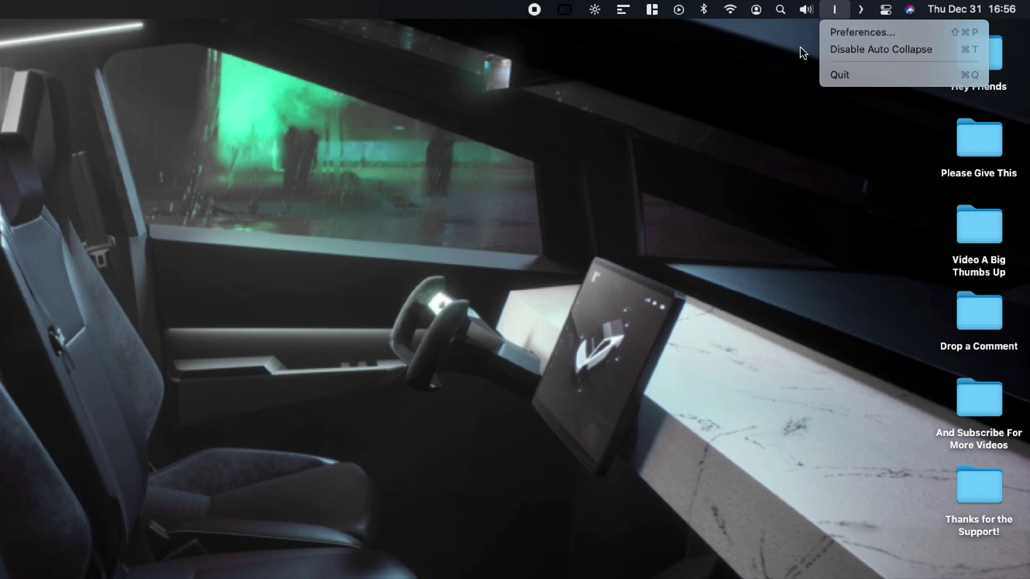
{"action": "left_click", "coordinate": [836, 19]}
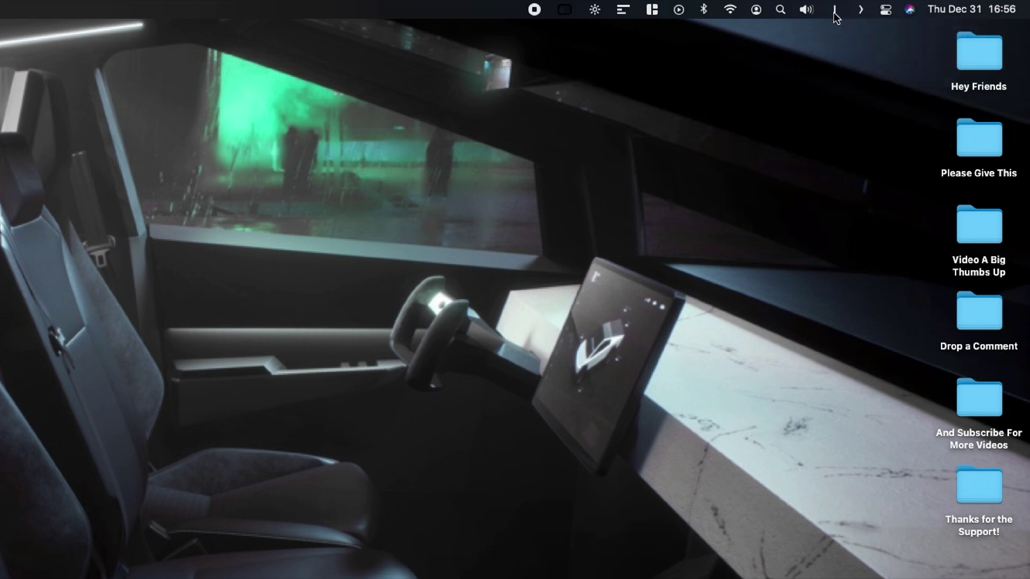
Step: Open Hidden Bar's preferences from its separator and move the window aside
{"action": "left_click", "coordinate": [836, 15]}
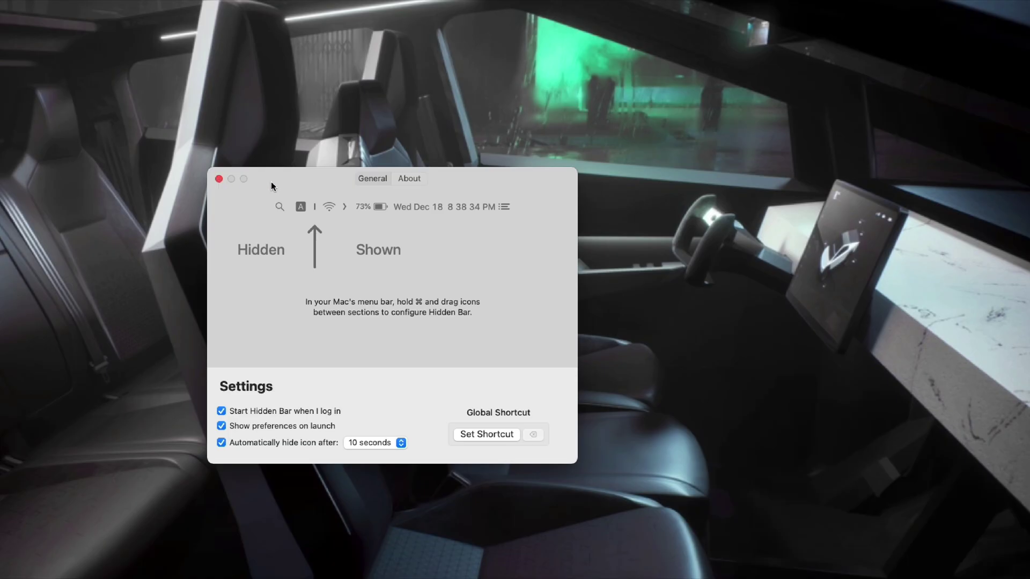
{"action": "left_click_drag", "start_coordinate": [271, 186], "coordinate": [682, 105]}
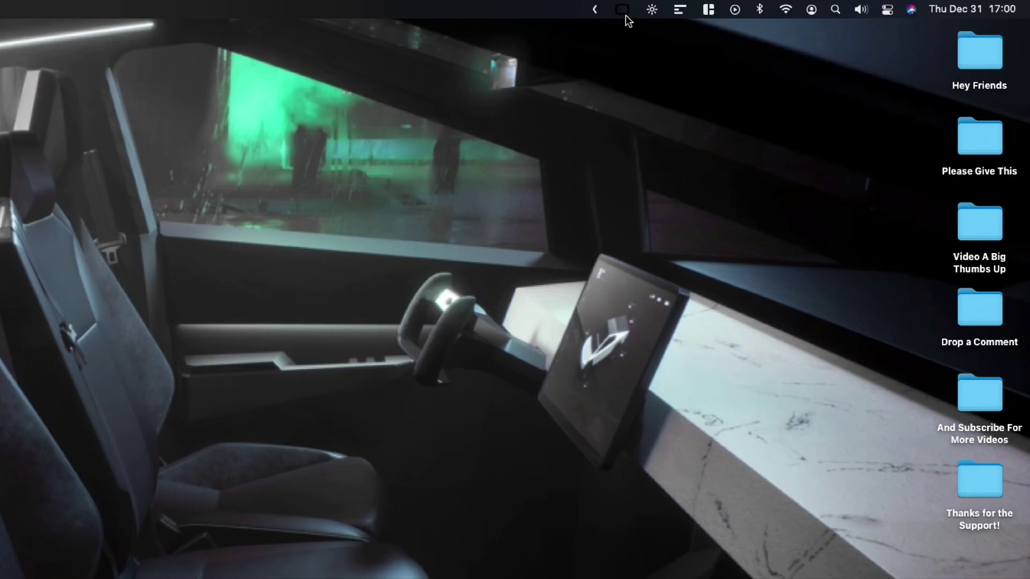
{"action": "left_click", "coordinate": [625, 15]}
{"action": "left_click", "coordinate": [625, 15]}
{"action": "left_click", "coordinate": [625, 15]}
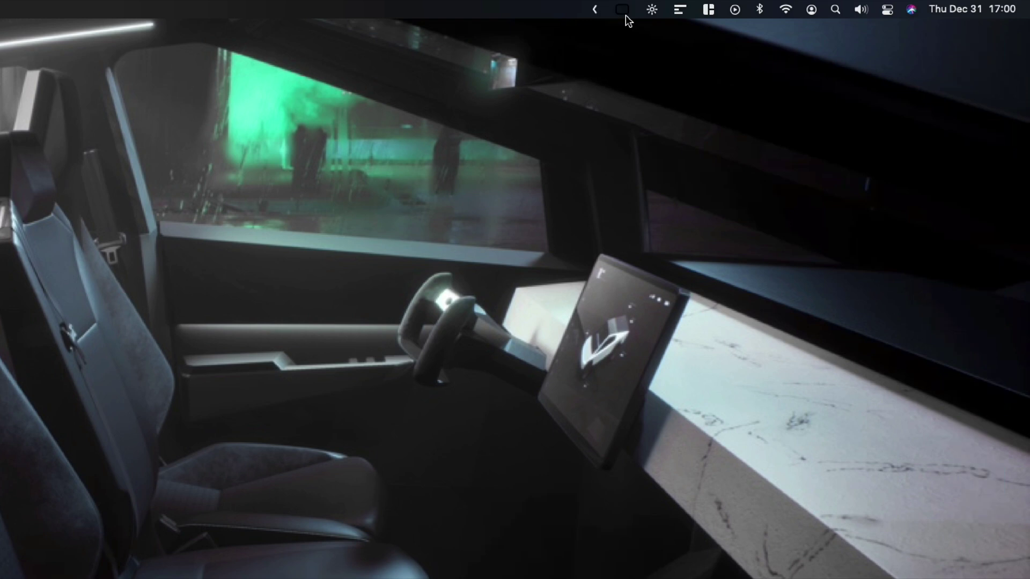
{"action": "left_click", "coordinate": [625, 15]}
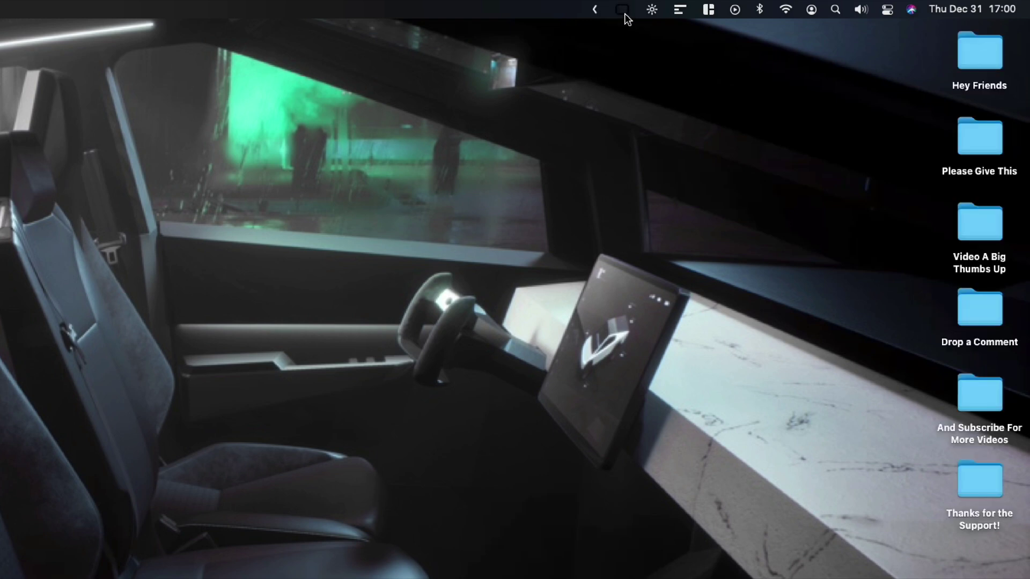
{"action": "right_click", "coordinate": [625, 13]}
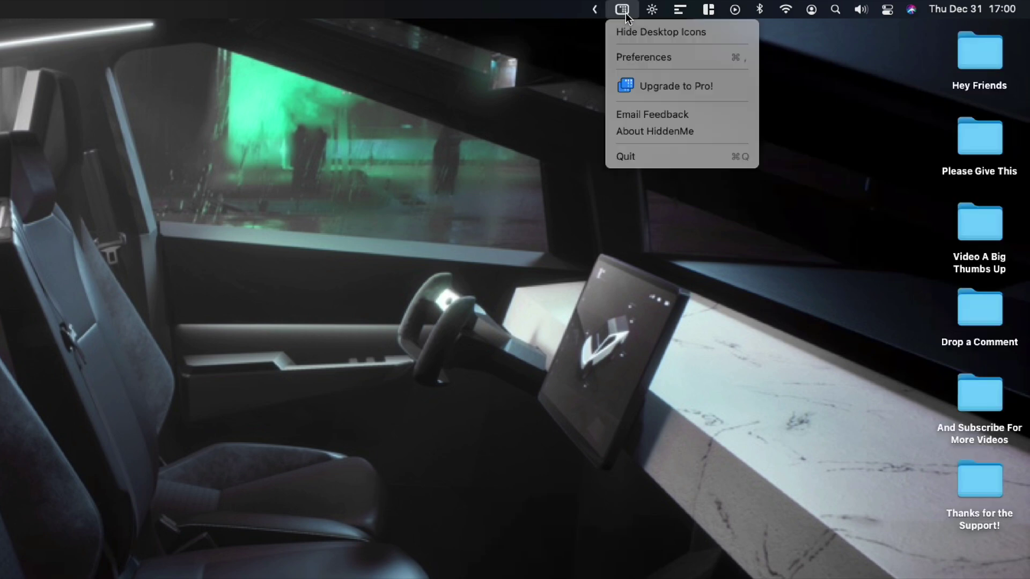
{"action": "left_click", "coordinate": [675, 56]}
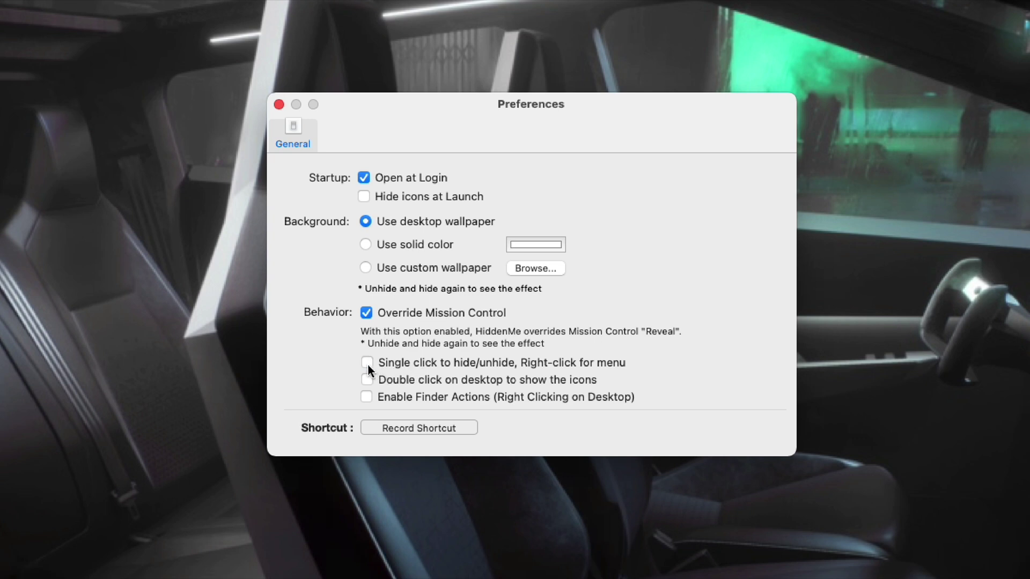
{"action": "left_click", "coordinate": [279, 104]}
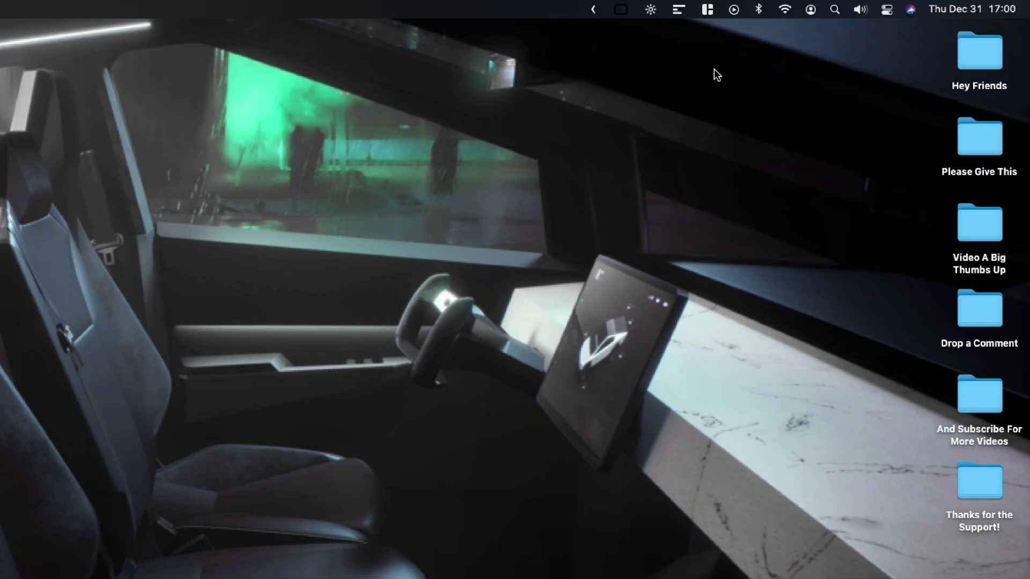
{"action": "left_click", "coordinate": [621, 10]}
{"action": "left_click", "coordinate": [621, 11]}
{"action": "left_click", "coordinate": [621, 10]}
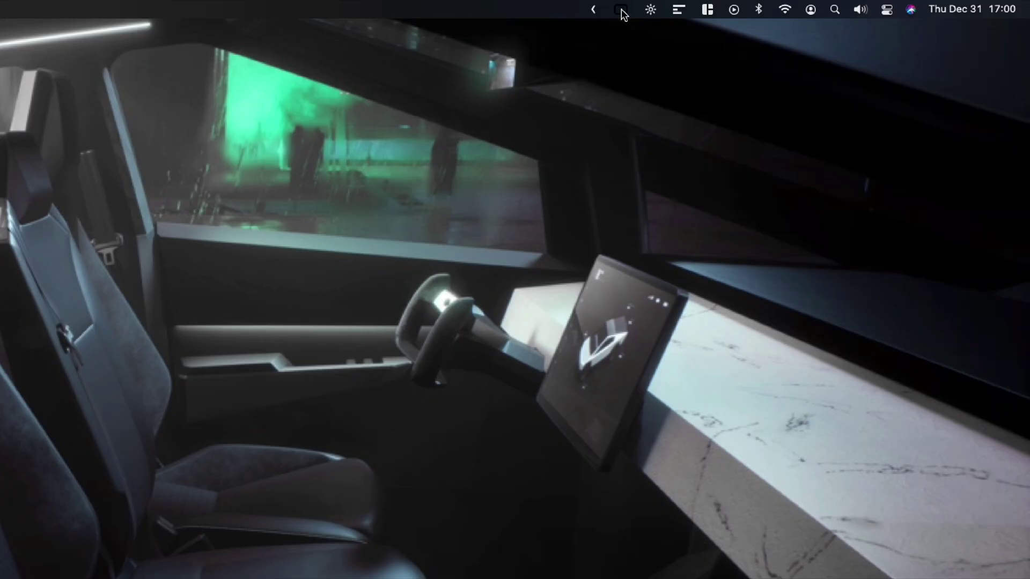
{"action": "left_click", "coordinate": [621, 11]}
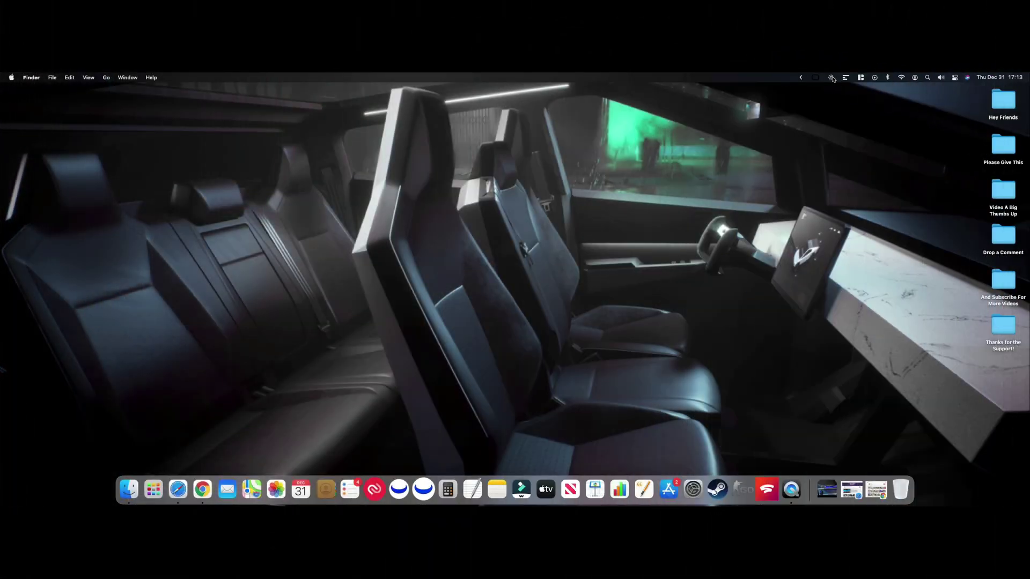
Step: Dim the display with Brightness Slider, then raise it back to full brightness
{"action": "left_click", "coordinate": [831, 77]}
{"action": "mouse_move", "coordinate": [830, 92]}
{"action": "left_mouse_down"}
{"action": "mouse_move", "coordinate": [830, 123]}
{"action": "mouse_move", "coordinate": [829, 86]}
{"action": "mouse_move", "coordinate": [830, 115]}
{"action": "left_mouse_up"}
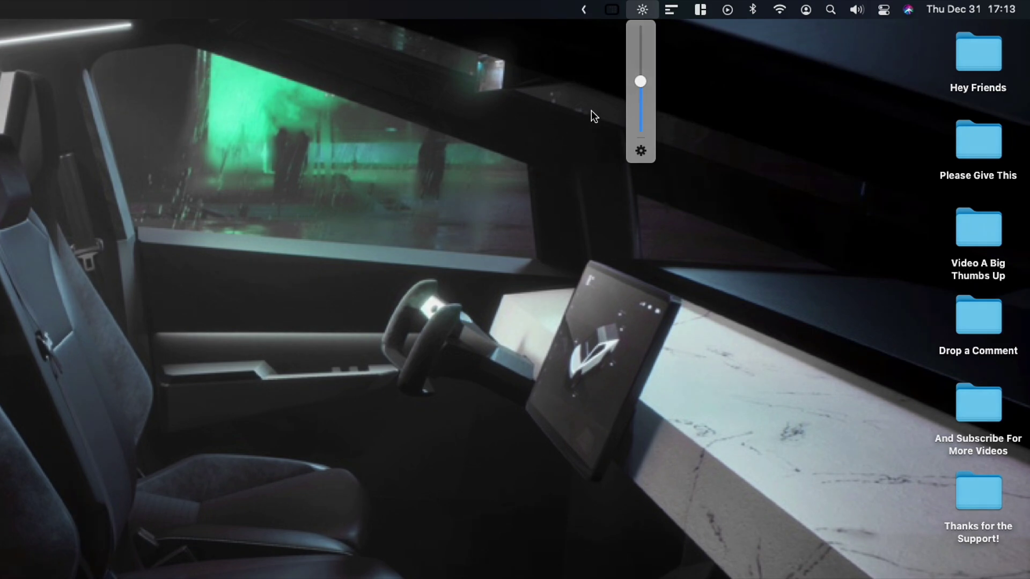
{"action": "mouse_move", "coordinate": [640, 82]}
{"action": "left_mouse_down"}
{"action": "mouse_move", "coordinate": [640, 102]}
{"action": "mouse_move", "coordinate": [639, 15]}
{"action": "left_mouse_up"}
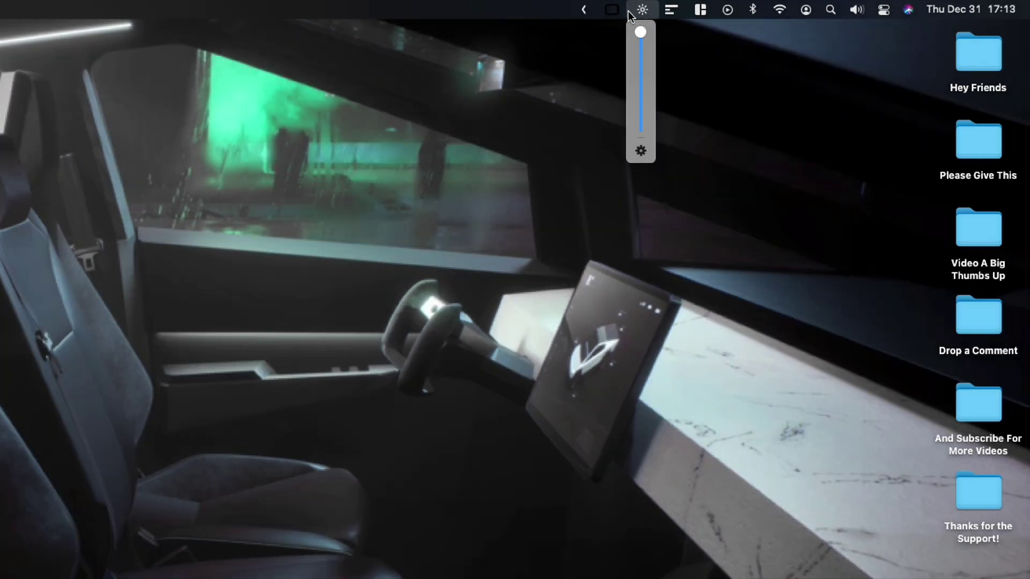
{"action": "left_click", "coordinate": [569, 65]}
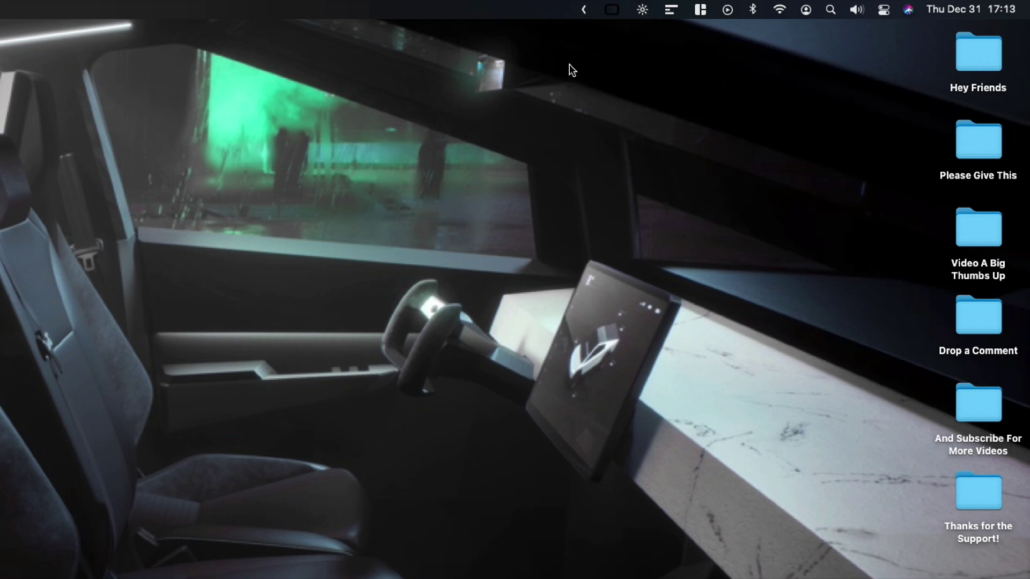
Step: Readjust brightness to full and restore the minimized Chrome YouTube window
{"action": "left_click", "coordinate": [644, 9]}
{"action": "mouse_move", "coordinate": [643, 30]}
{"action": "left_mouse_down"}
{"action": "mouse_move", "coordinate": [639, 92]}
{"action": "mouse_move", "coordinate": [642, 16]}
{"action": "left_mouse_up"}
{"action": "left_click", "coordinate": [768, 399]}
{"action": "left_click", "coordinate": [764, 568]}
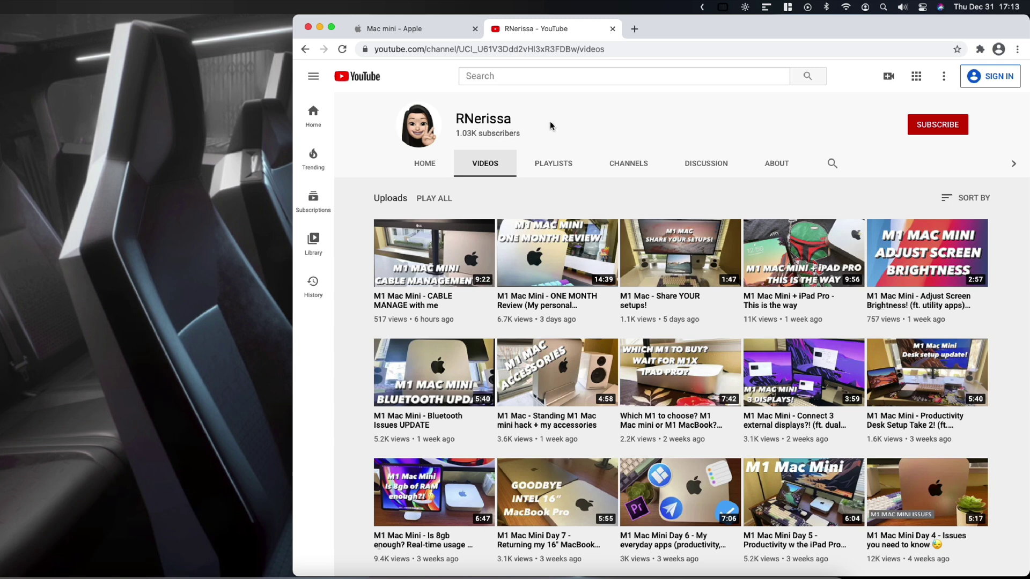
Step: Minimize the Chrome YouTube channel window to reveal the desktop
{"action": "left_click", "coordinate": [320, 26]}
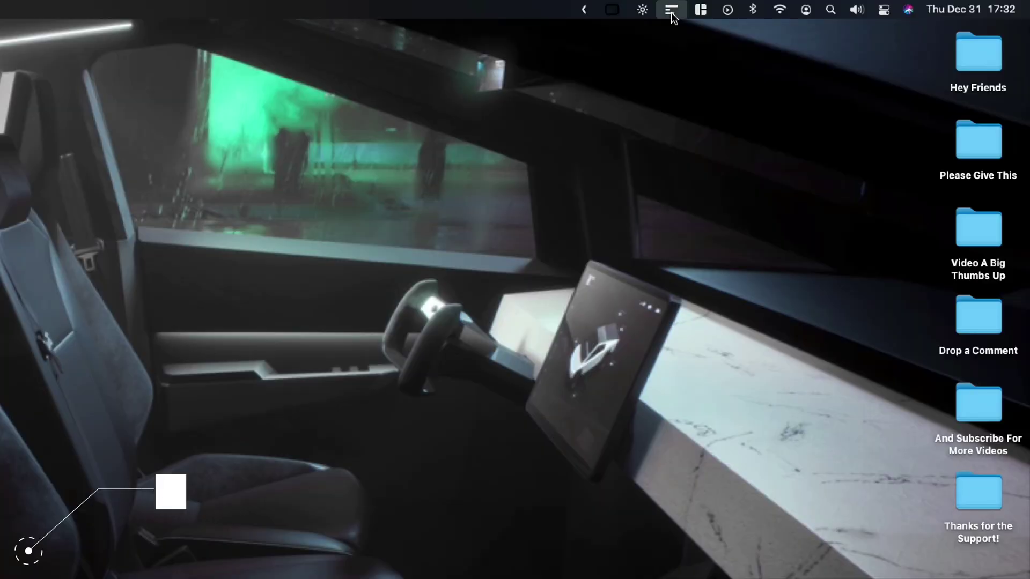
Step: Open the Stats Panel readout, check its settings, and close it
{"action": "left_click", "coordinate": [845, 77]}
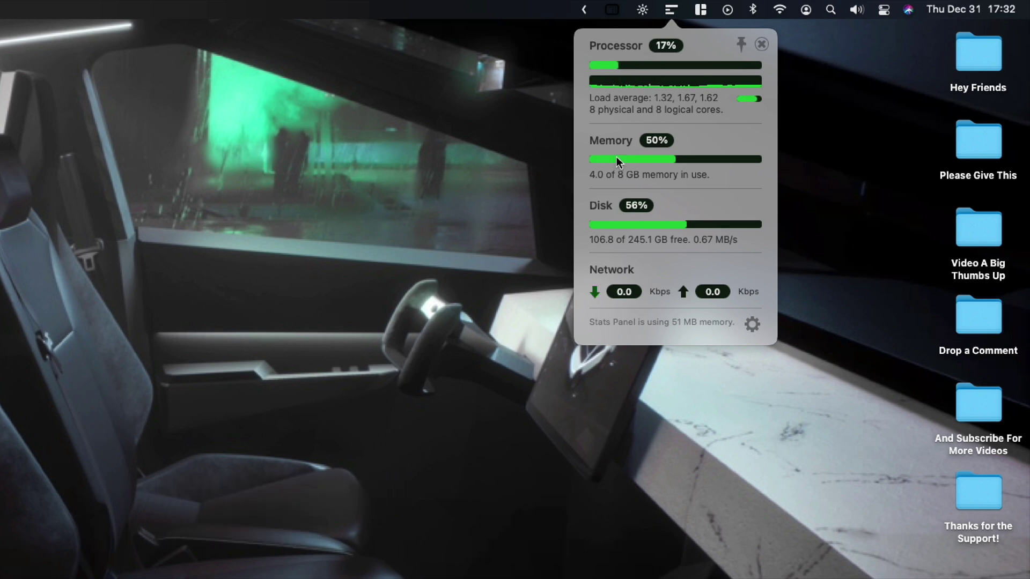
{"action": "left_click", "coordinate": [753, 325]}
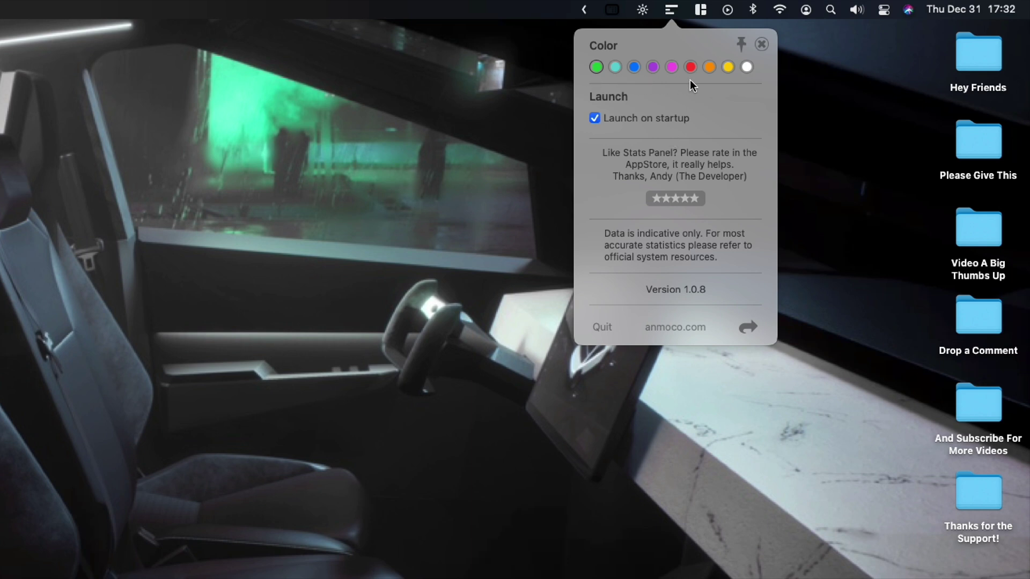
{"action": "left_click", "coordinate": [748, 327]}
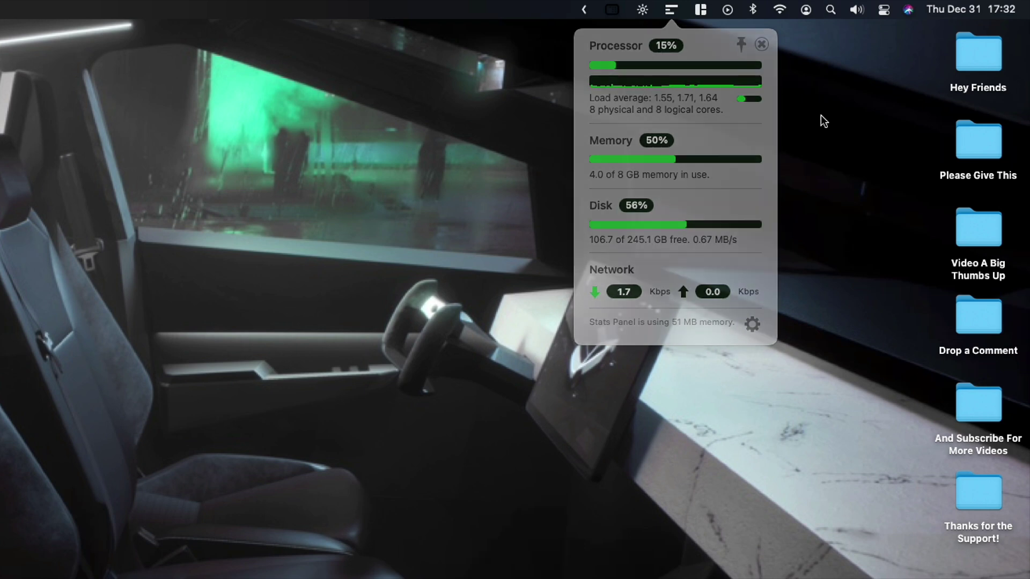
{"action": "left_click", "coordinate": [821, 115]}
Step: Pin the Stats Panel open and move the Chrome window toward the screen centre
{"action": "left_click", "coordinate": [671, 11]}
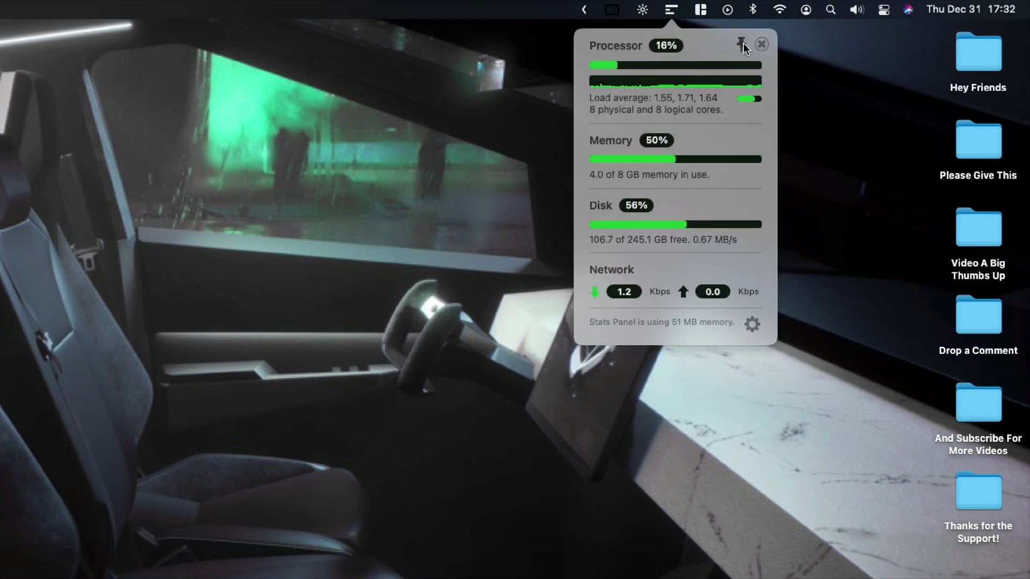
{"action": "left_click", "coordinate": [742, 44]}
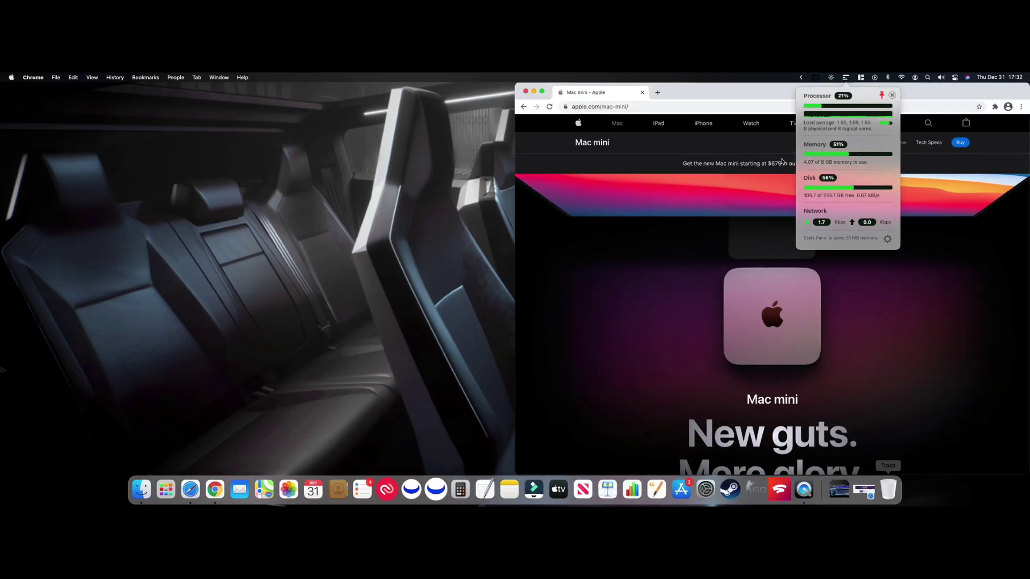
{"action": "left_click_drag", "start_coordinate": [764, 89], "coordinate": [468, 82]}
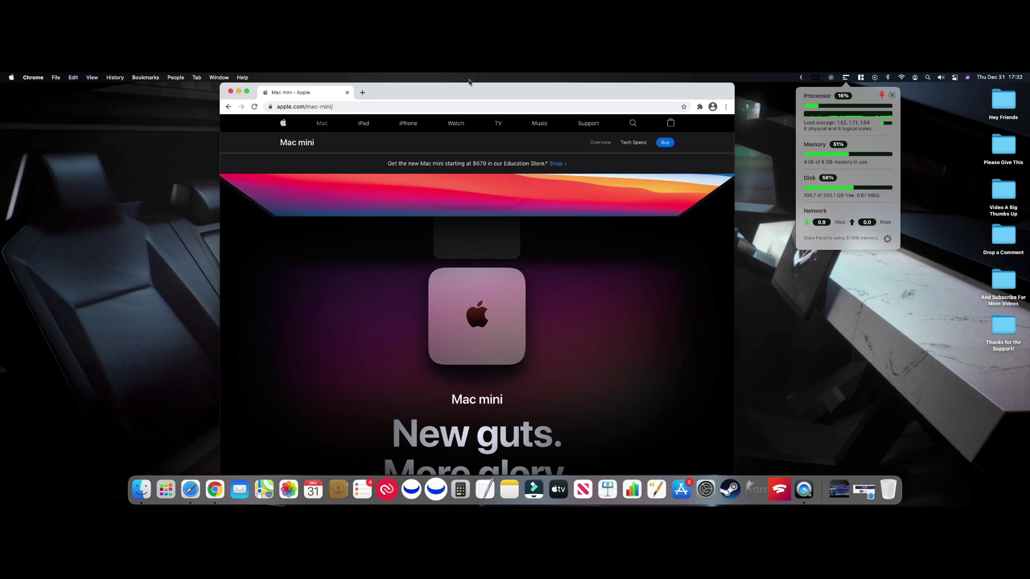
{"action": "left_click_drag", "start_coordinate": [620, 89], "coordinate": [658, 86]}
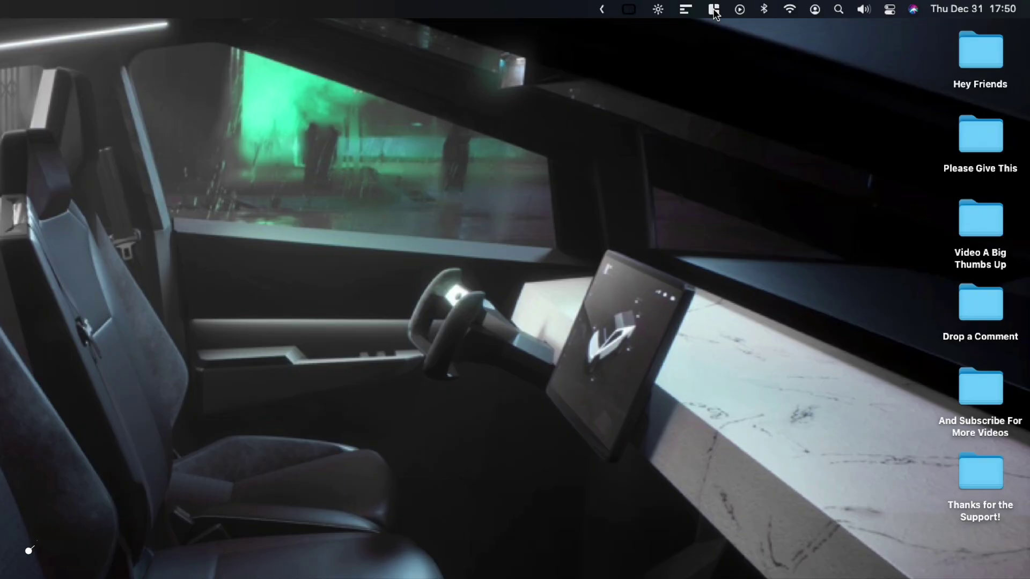
{"action": "left_click", "coordinate": [714, 10]}
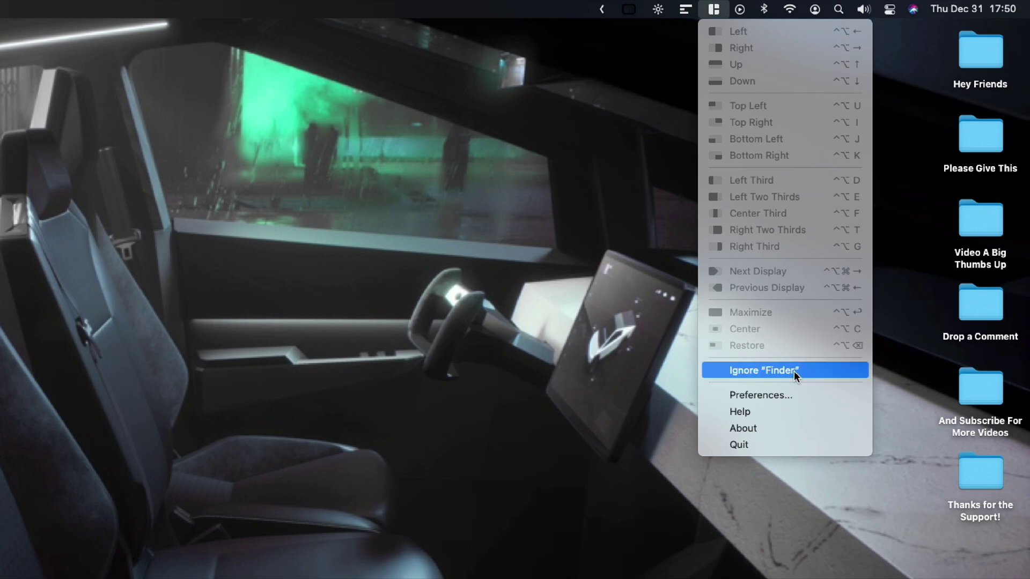
{"action": "left_click", "coordinate": [791, 394]}
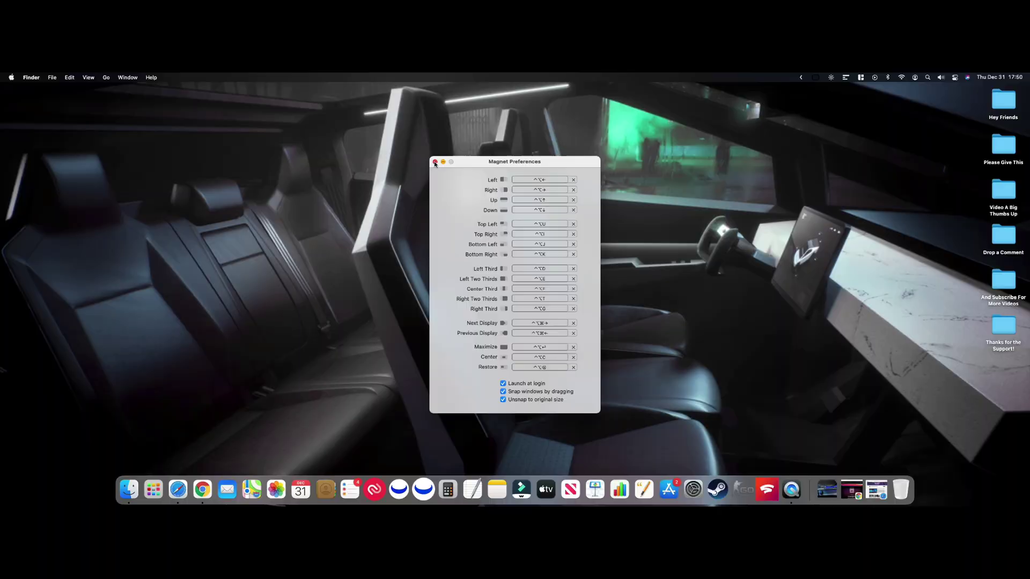
Step: Close Magnet's preferences and restore the Chrome Mac mini and Safari YouTube windows
{"action": "left_click", "coordinate": [430, 162]}
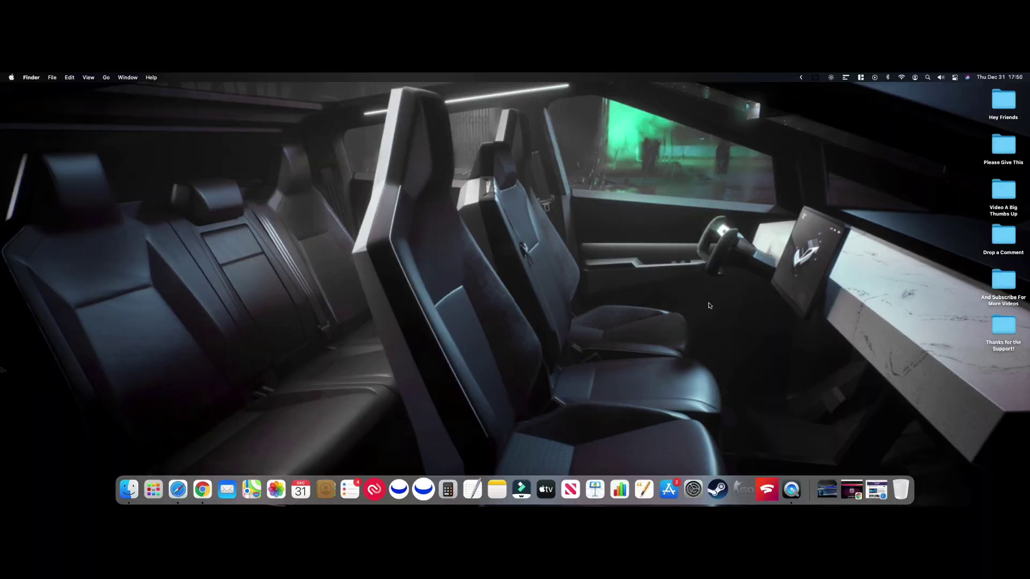
{"action": "left_click", "coordinate": [855, 481]}
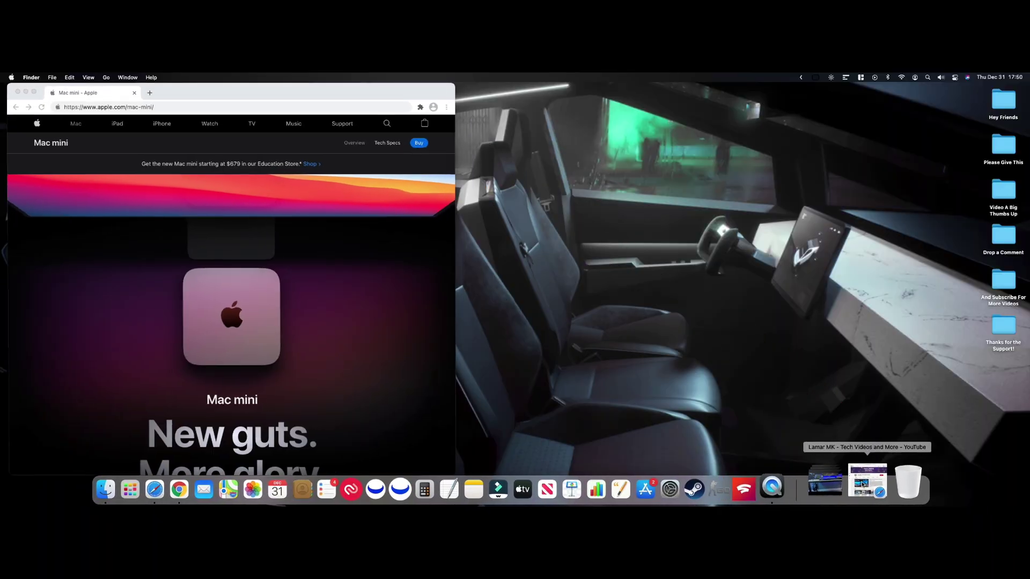
{"action": "left_click", "coordinate": [871, 489]}
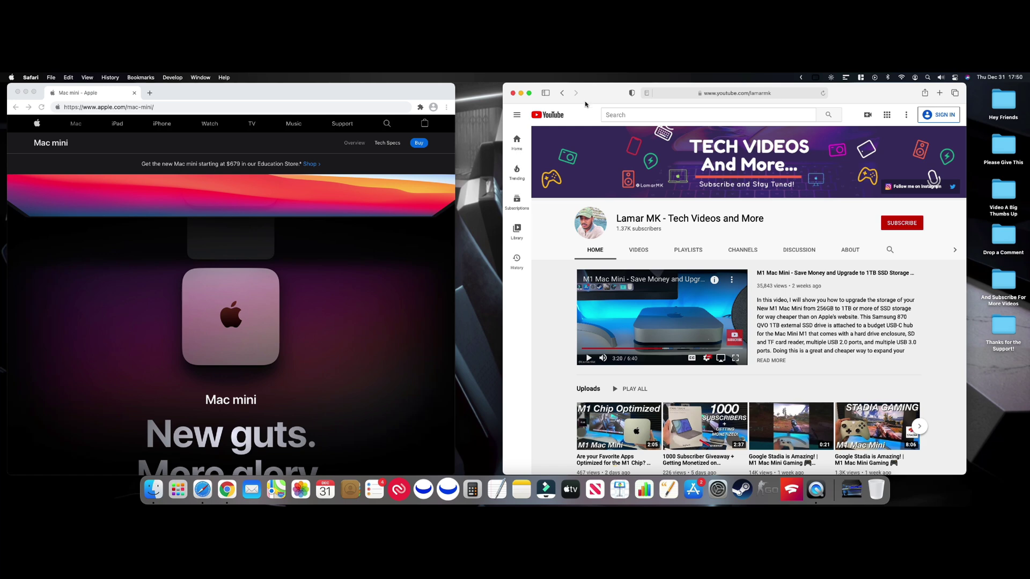
Step: Nudge and resize the Chrome and Safari windows to sit side by side
{"action": "left_click_drag", "start_coordinate": [587, 95], "coordinate": [631, 95]}
{"action": "left_click_drag", "start_coordinate": [330, 87], "coordinate": [360, 87]}
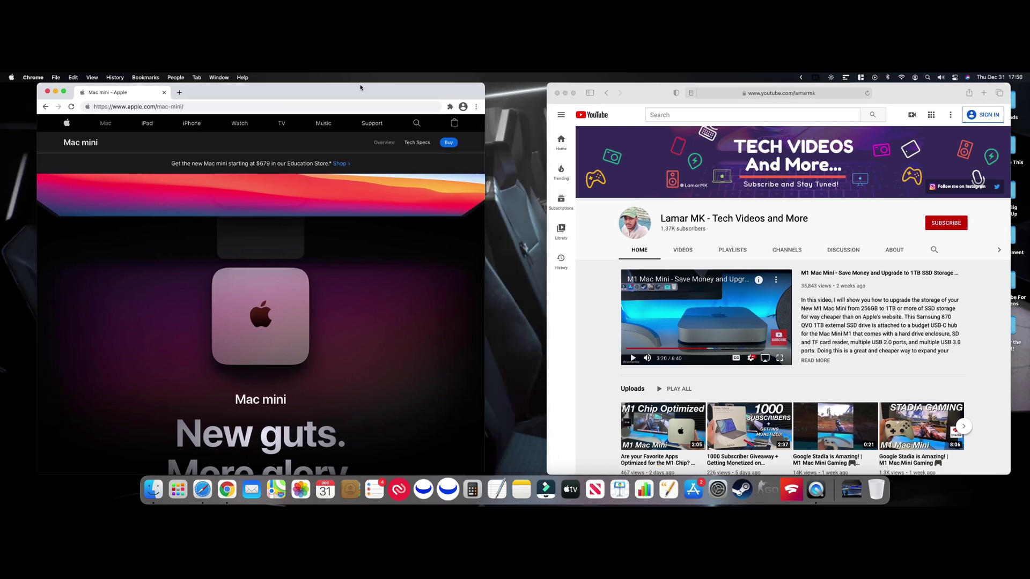
{"action": "left_click_drag", "start_coordinate": [485, 127], "coordinate": [492, 127]}
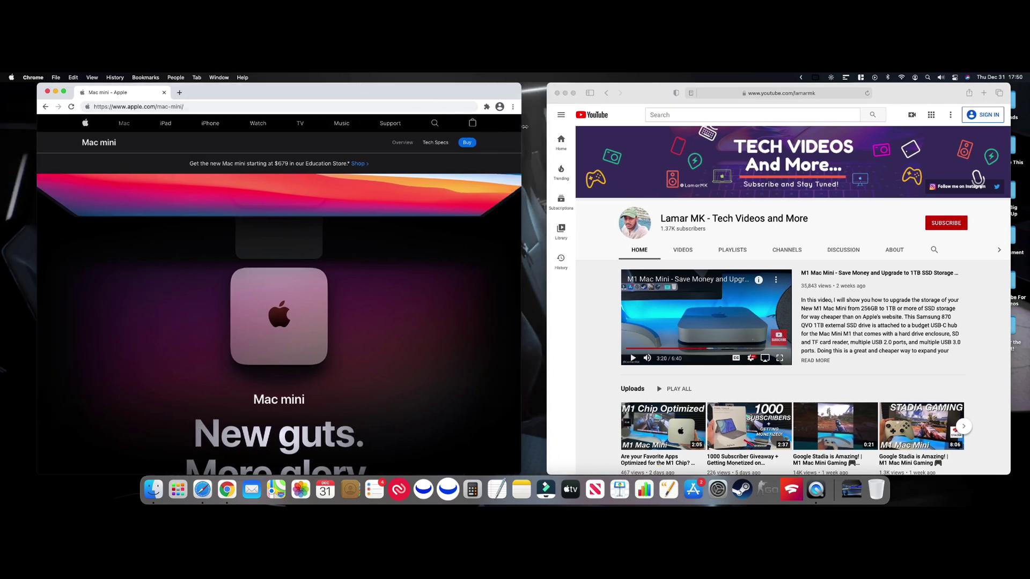
{"action": "left_click_drag", "start_coordinate": [370, 92], "coordinate": [353, 93]}
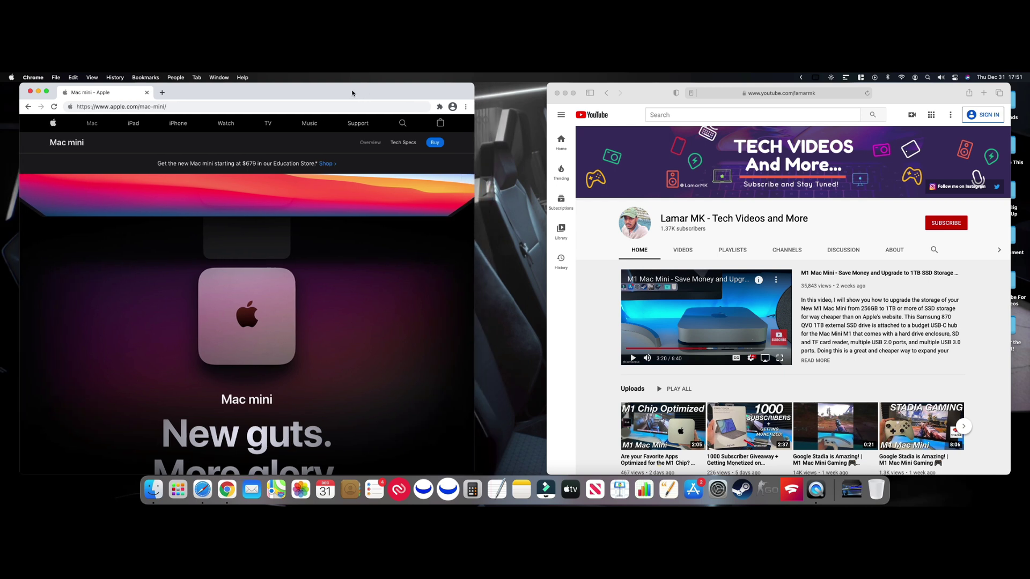
{"action": "left_click_drag", "start_coordinate": [626, 95], "coordinate": [618, 95]}
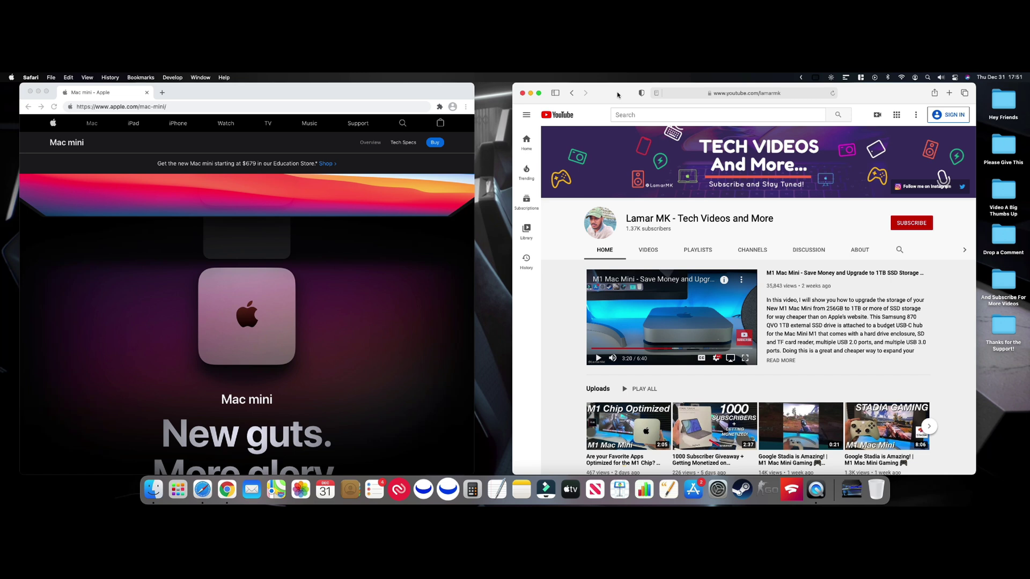
Step: Snap Safari to the right half and Chrome to the left half with Magnet shortcuts
{"action": "key", "text": "ctrl+alt+Right"}
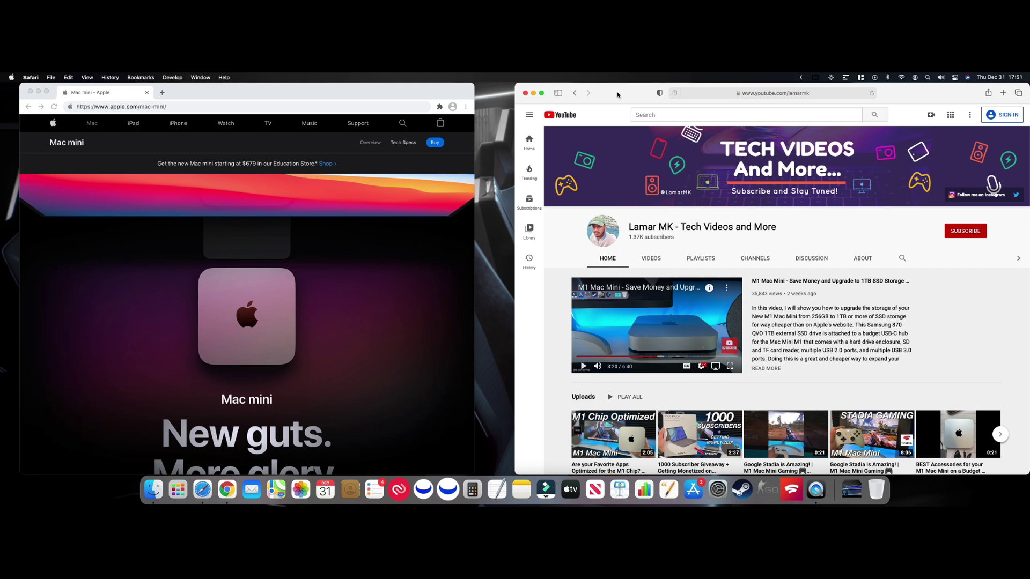
{"action": "left_click", "coordinate": [441, 97]}
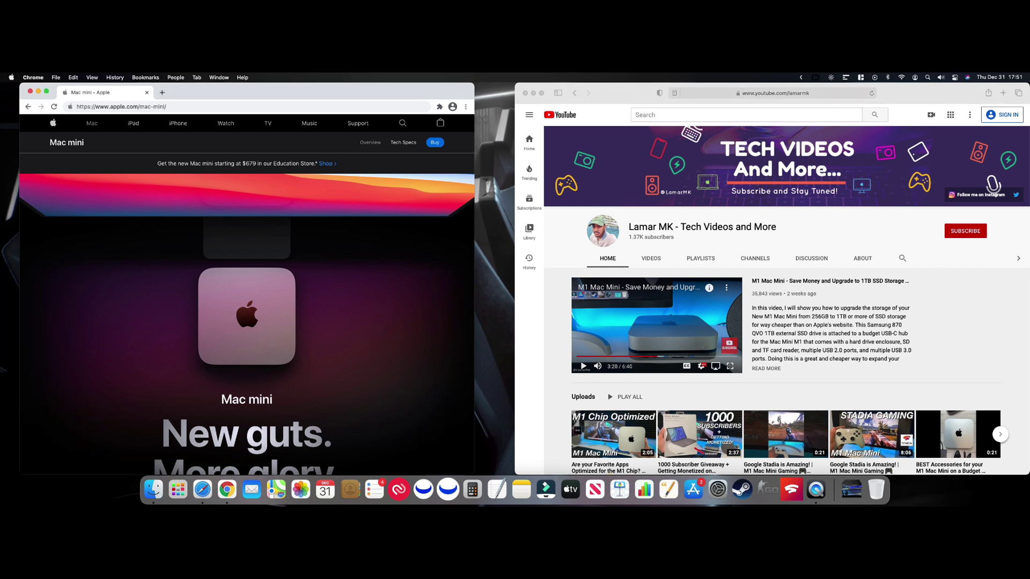
{"action": "key", "text": "ctrl+alt+Left"}
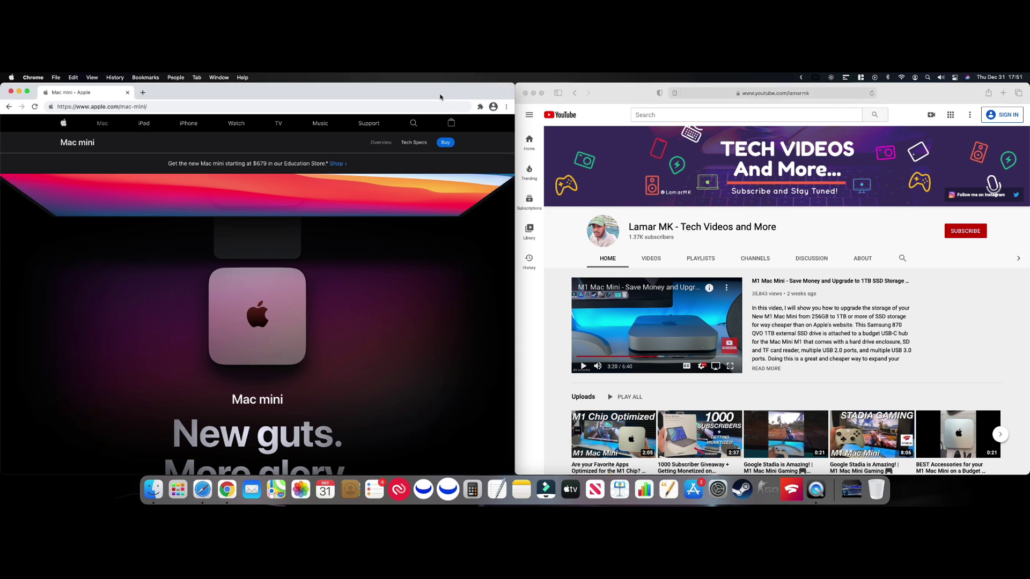
Step: Snap Chrome to bottom half, top half and full screen, then back to the left half
{"action": "key", "text": "ctrl+alt+Down"}
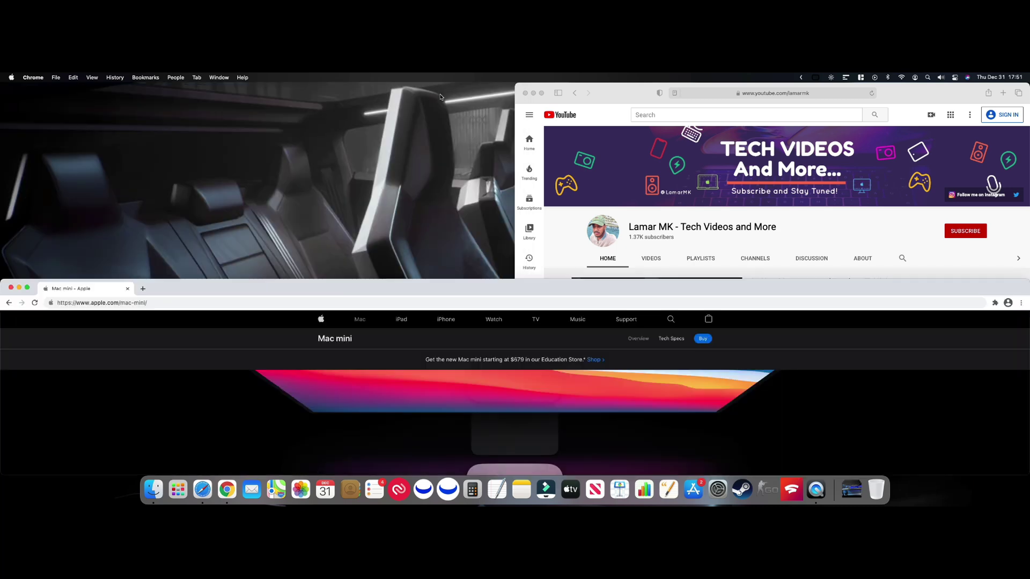
{"action": "key", "text": "ctrl+alt+Up"}
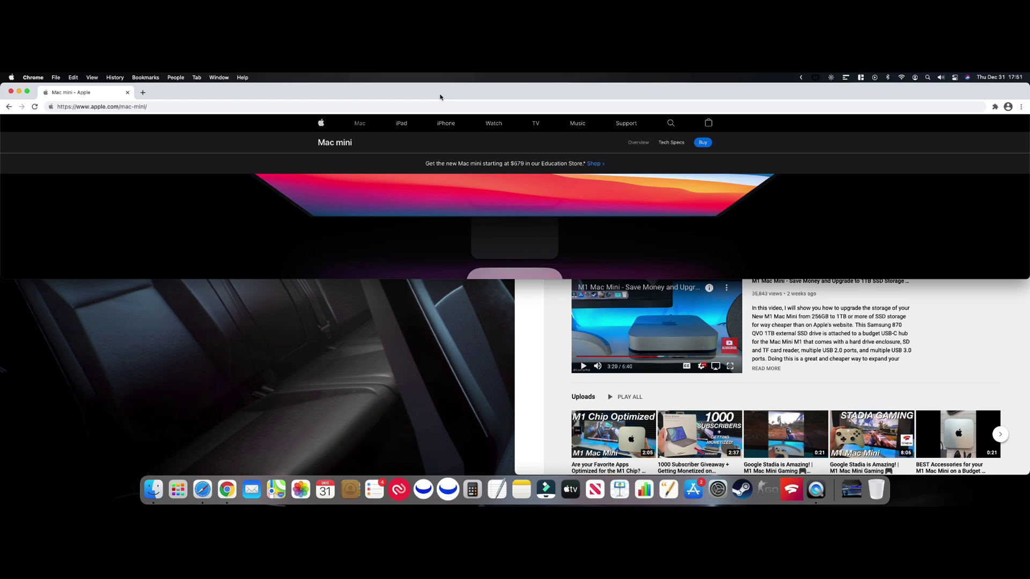
{"action": "key", "text": "ctrl+alt+Return"}
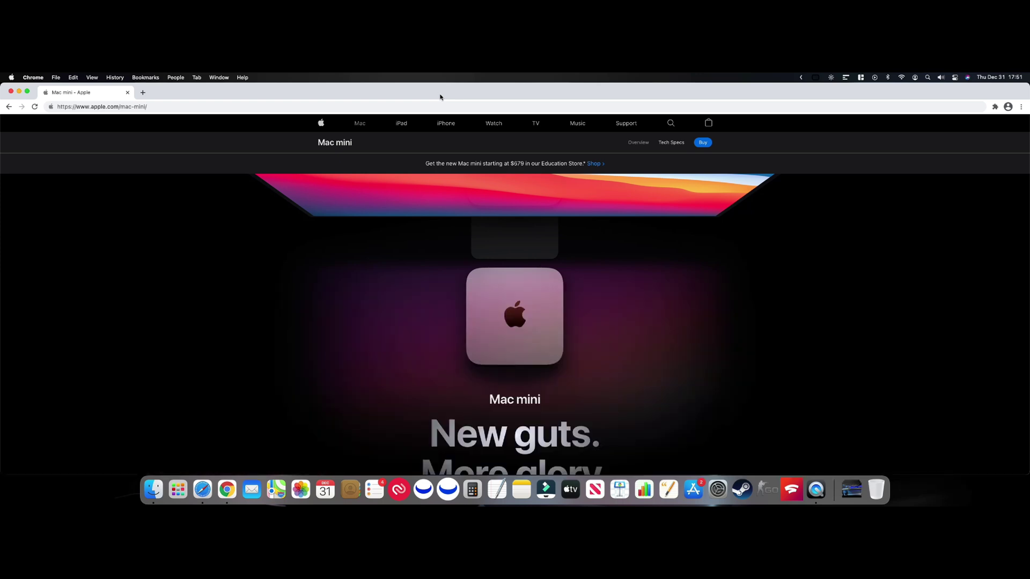
{"action": "key", "text": "ctrl+alt+Left"}
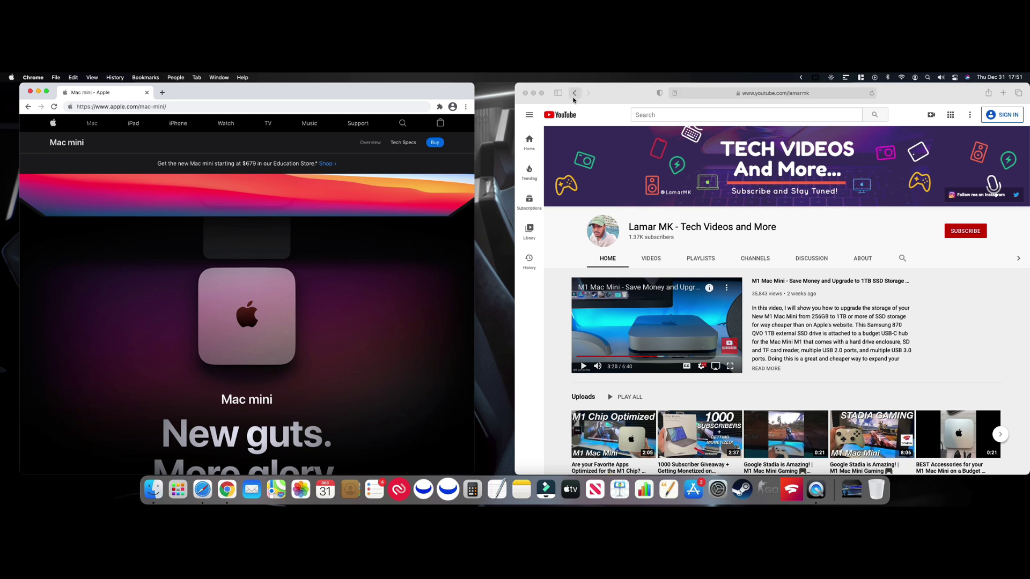
Step: Drag Chrome to snap into the right half and snap Safari left with Ctrl+Option+Left
{"action": "left_click_drag", "start_coordinate": [575, 94], "coordinate": [594, 96]}
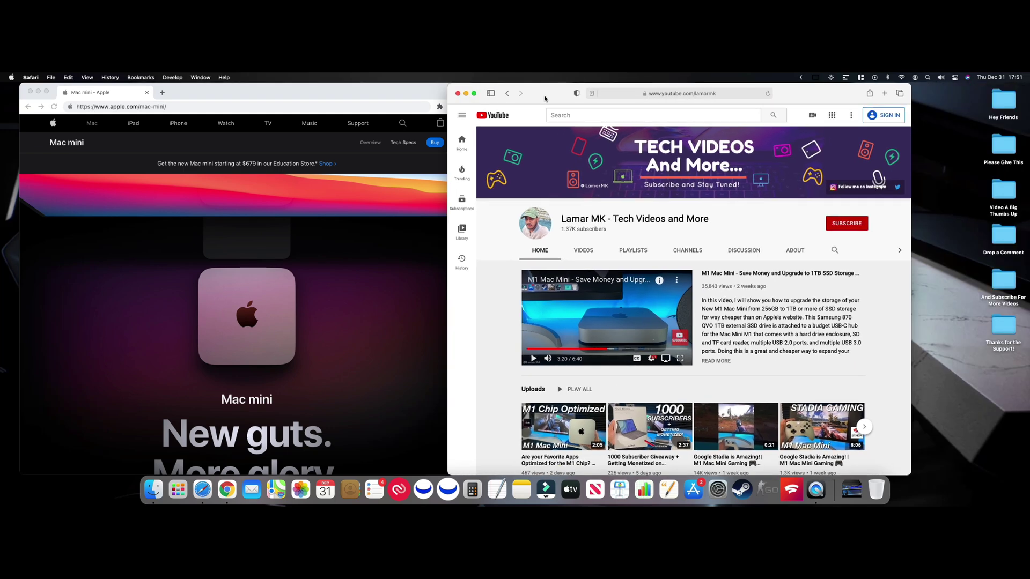
{"action": "left_click_drag", "start_coordinate": [201, 94], "coordinate": [629, 103]}
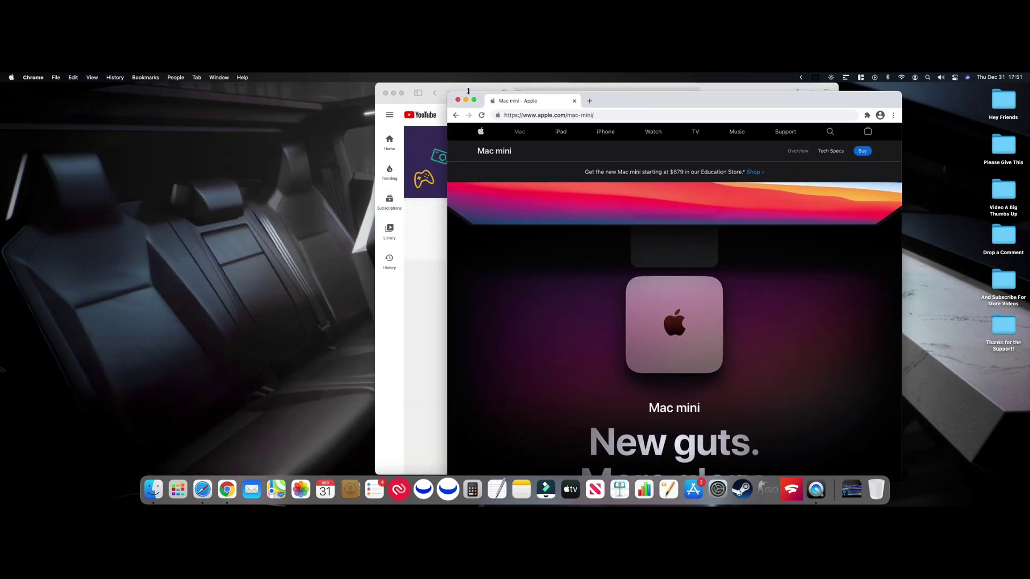
{"action": "left_click_drag", "start_coordinate": [468, 91], "coordinate": [472, 81]}
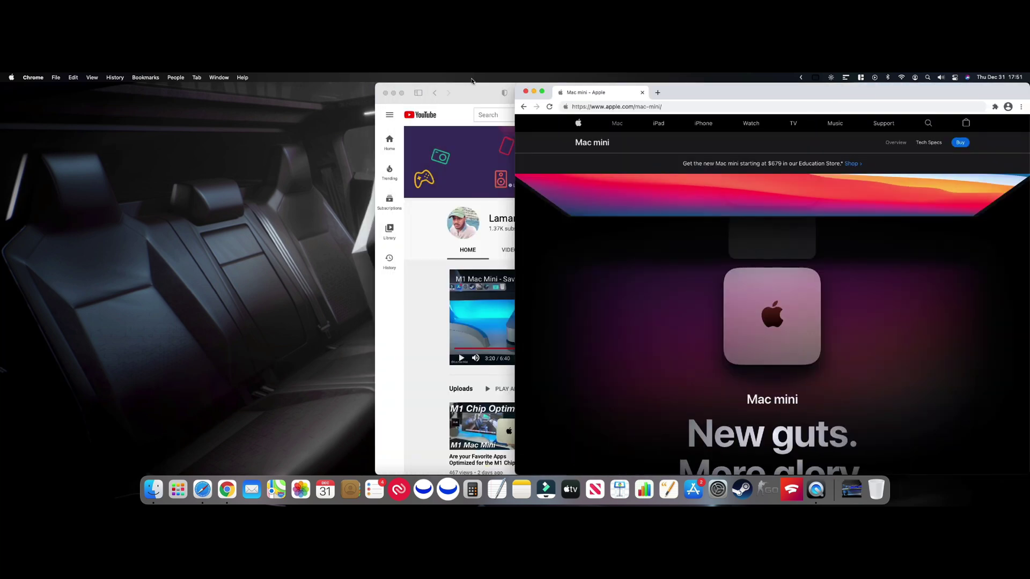
{"action": "left_click", "coordinate": [473, 93]}
{"action": "key", "text": "ctrl+alt+Left"}
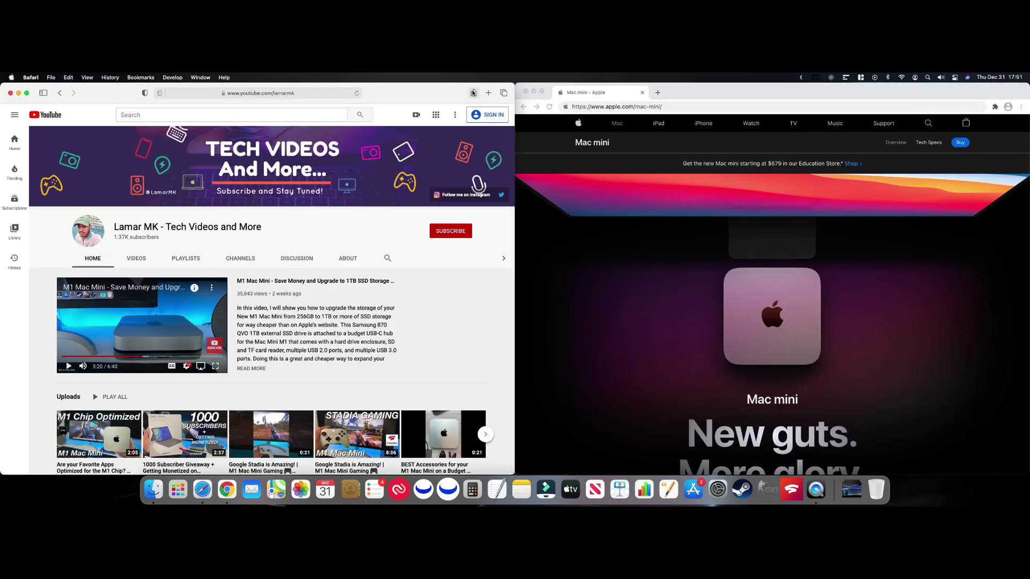